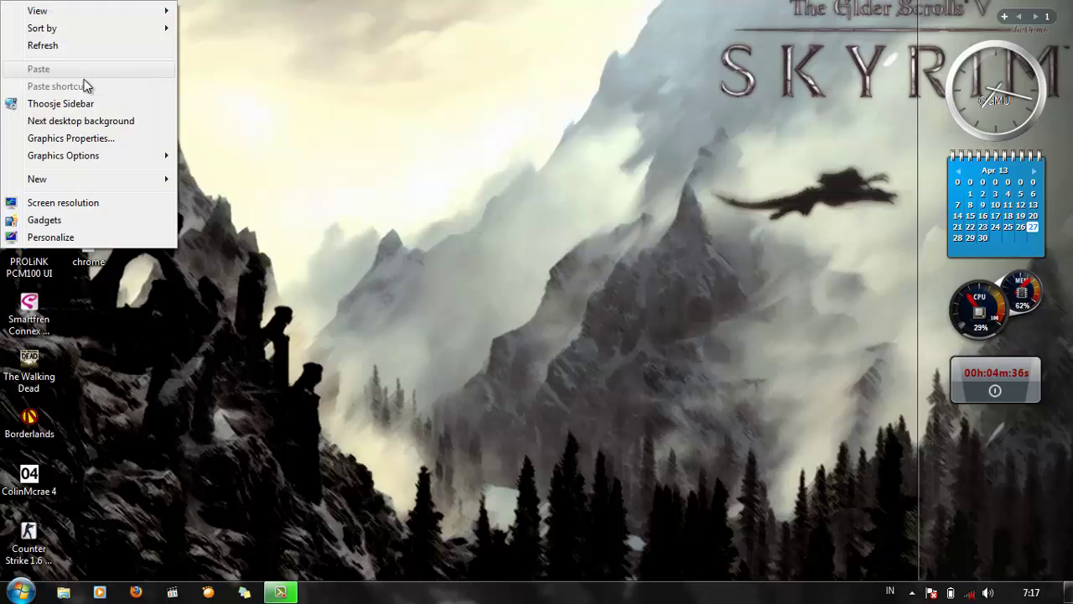
left_click(89, 45)
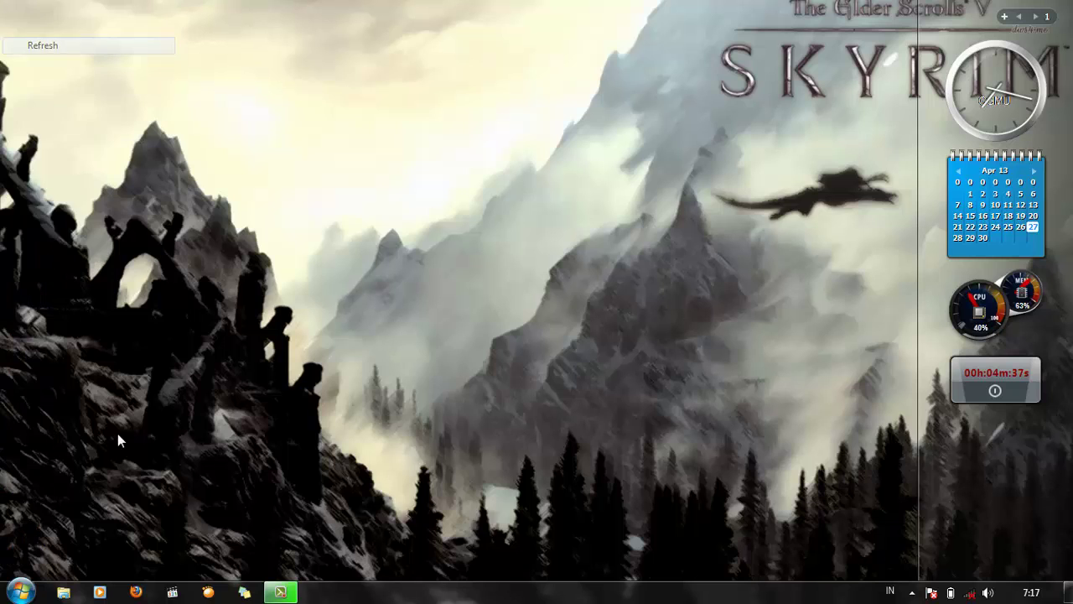
- Open Windows Explorer and go to the Game Protector folder in Program Files (x86) on Local Disk (C:)
right_click(63, 593)
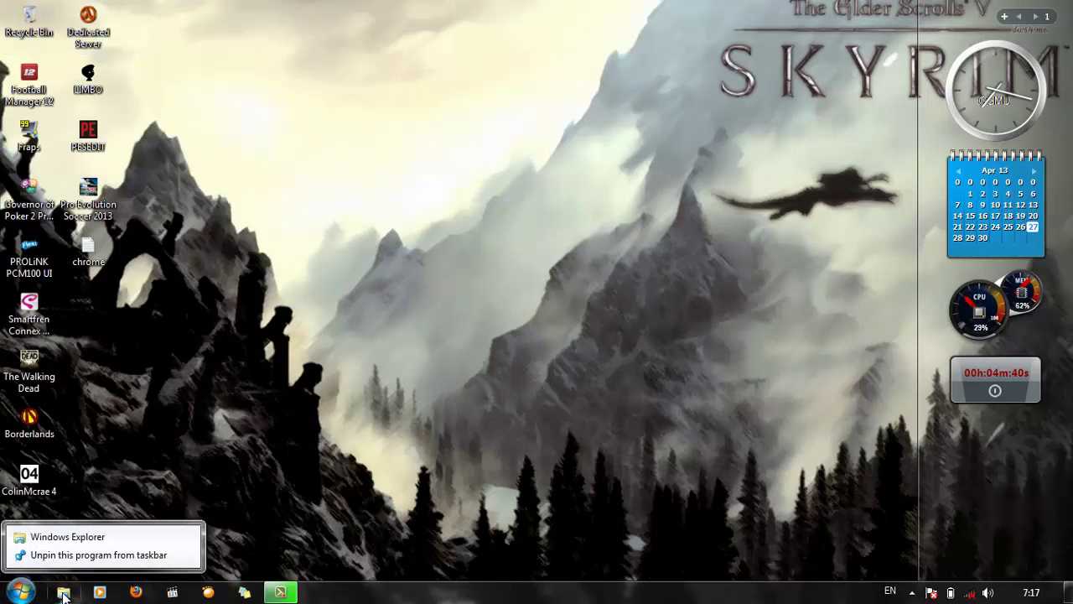
left_click(96, 537)
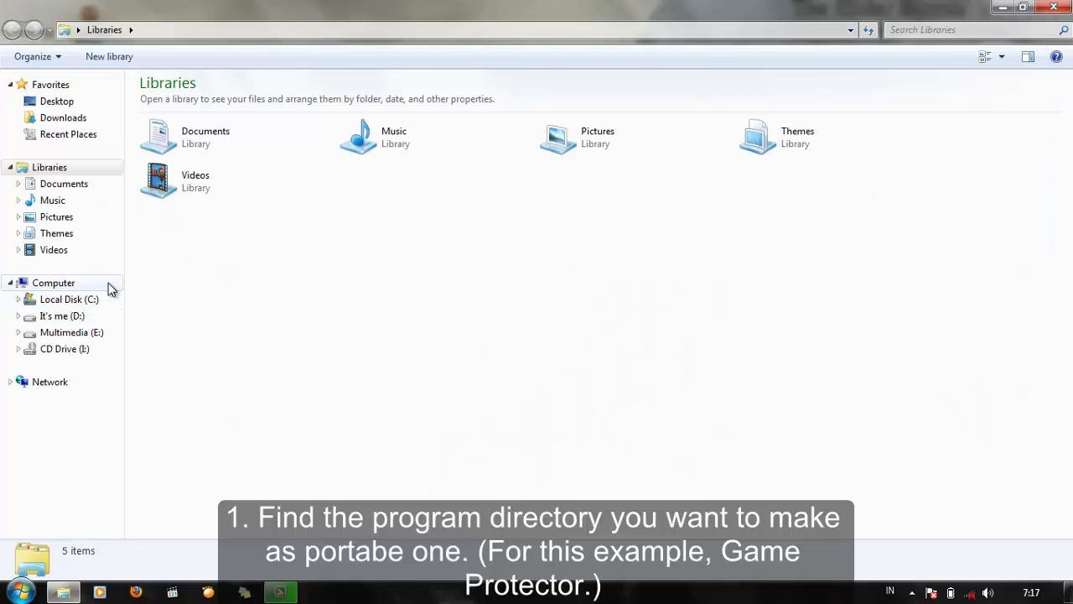
left_click(90, 302)
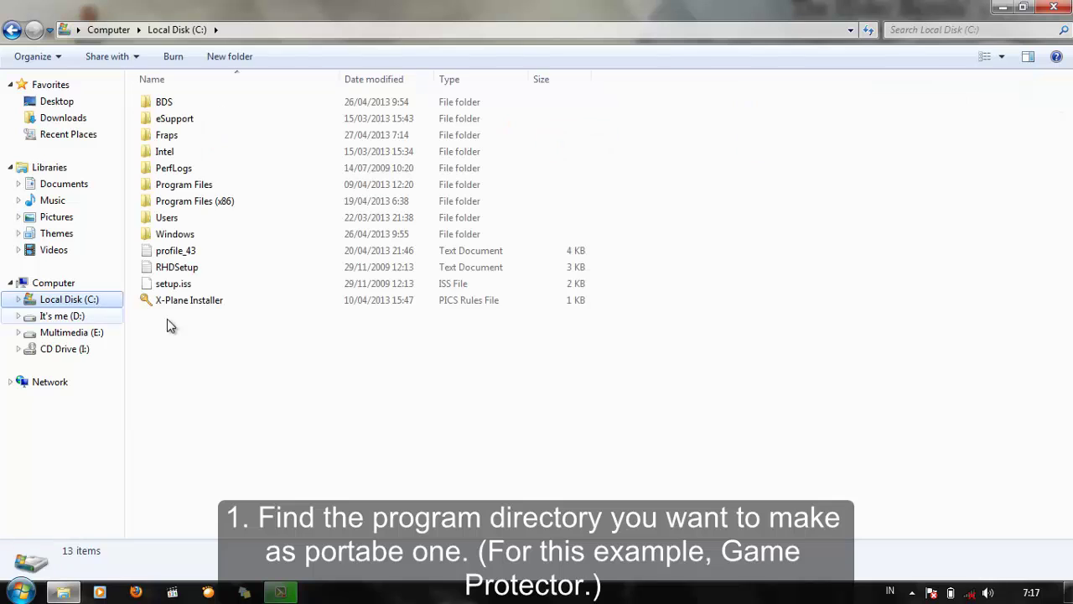
left_click(209, 202)
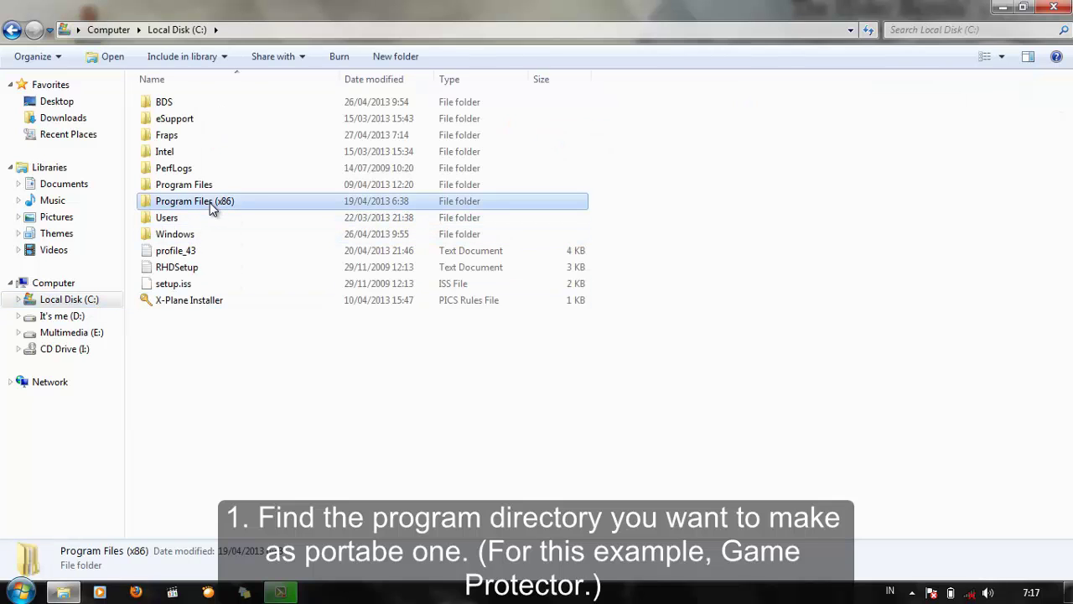
right_click(211, 203)
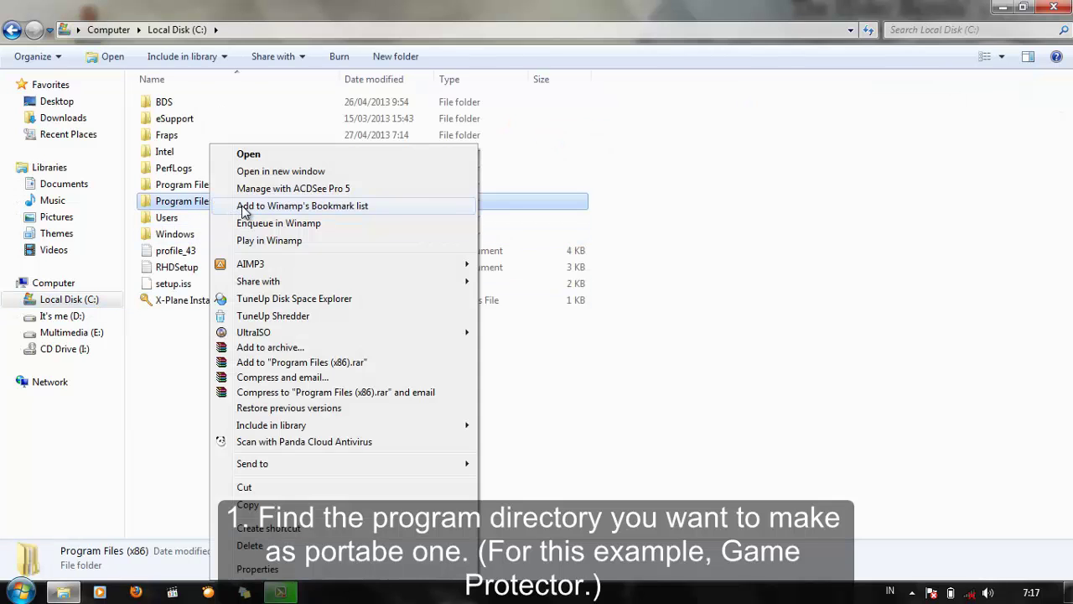
left_click(294, 160)
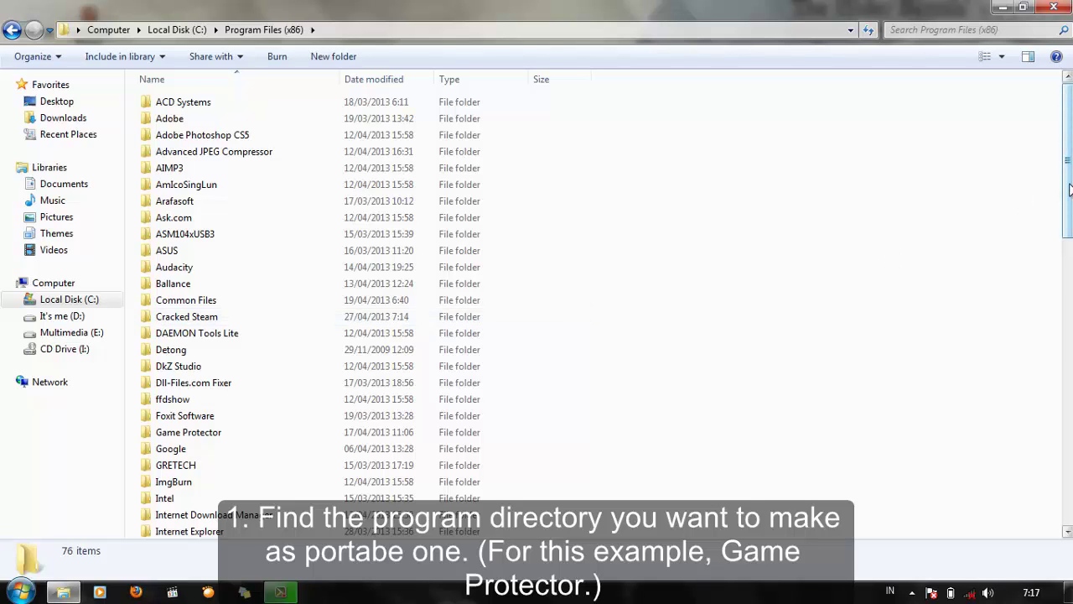
left_click_drag(1070, 189, 1070, 228)
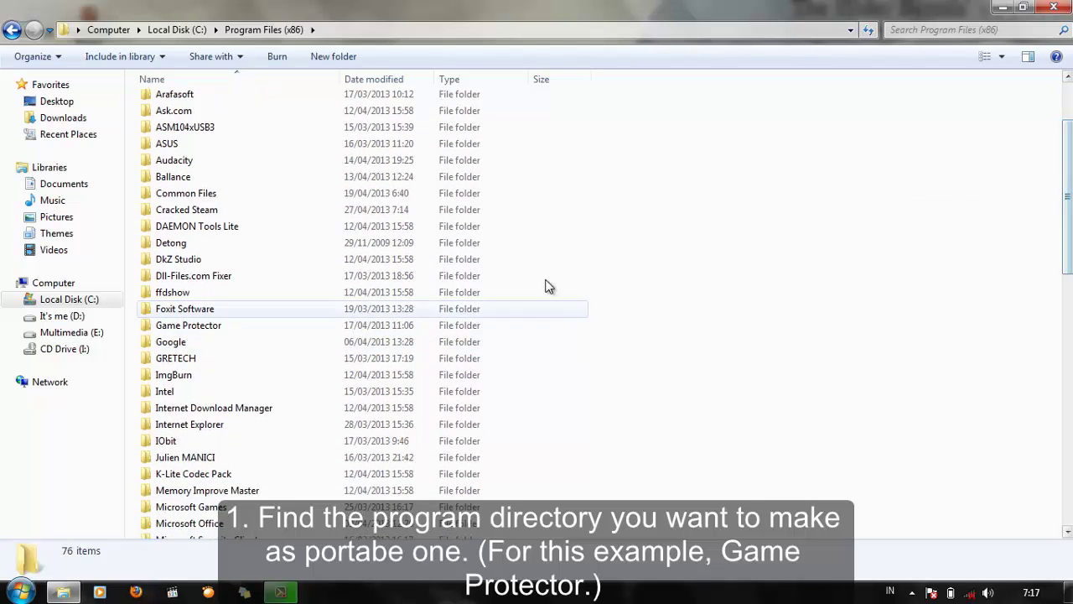
double_click(193, 327)
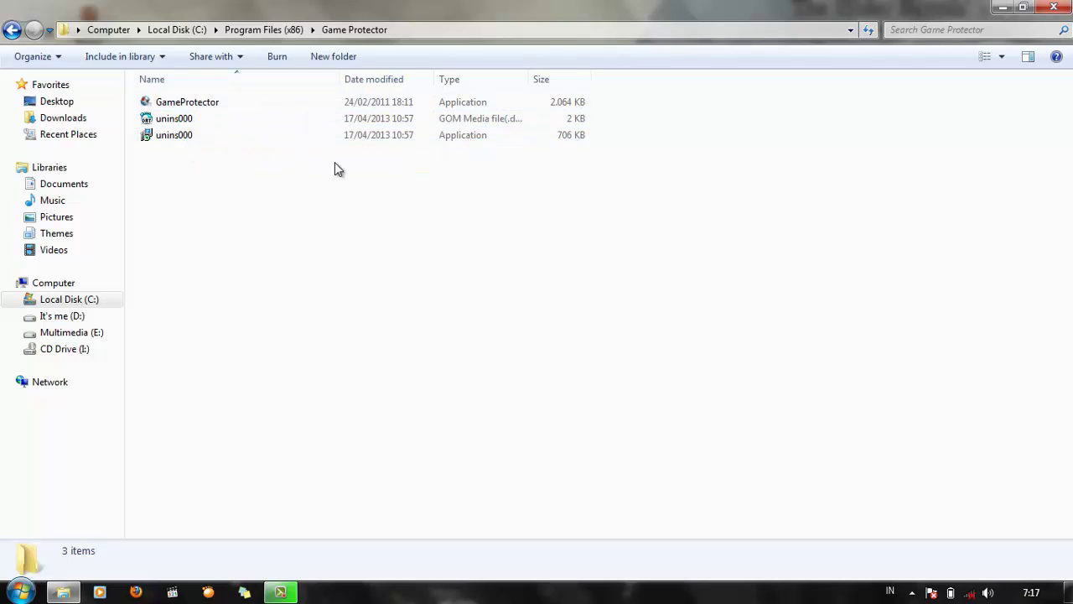
- Start a WinRAR archive of all three files in the Game Protector folder and enable the Create SFX archive option
left_click_drag(633, 226, 169, 98)
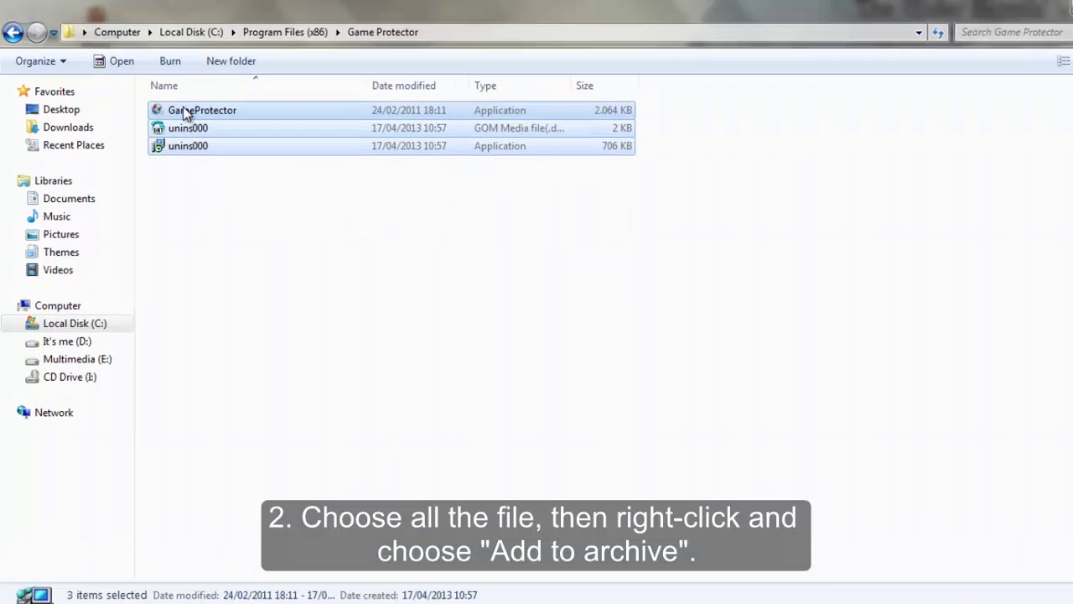
right_click(169, 99)
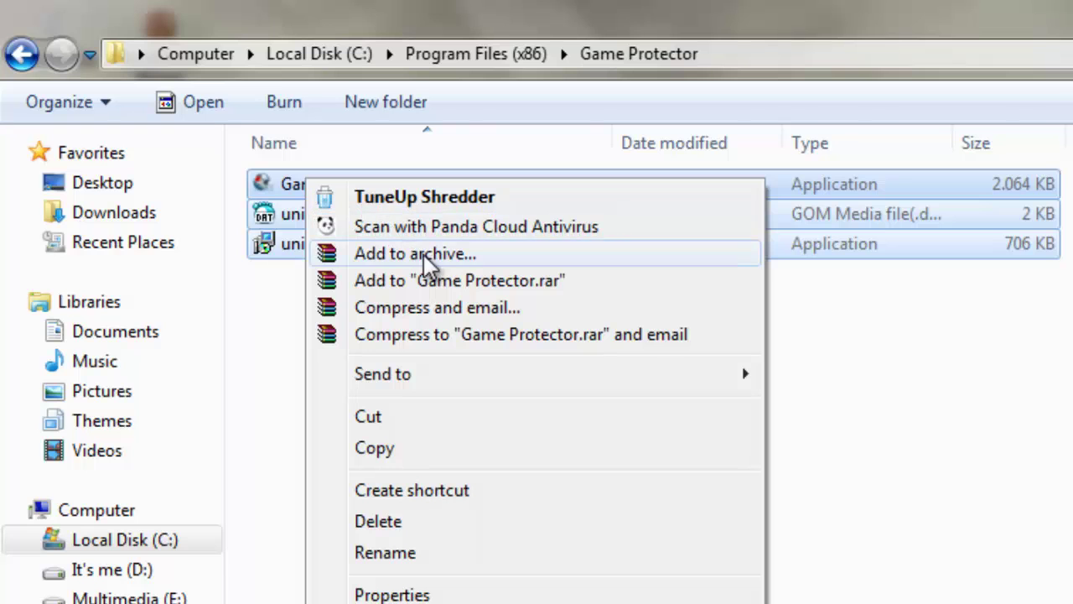
left_click(444, 252)
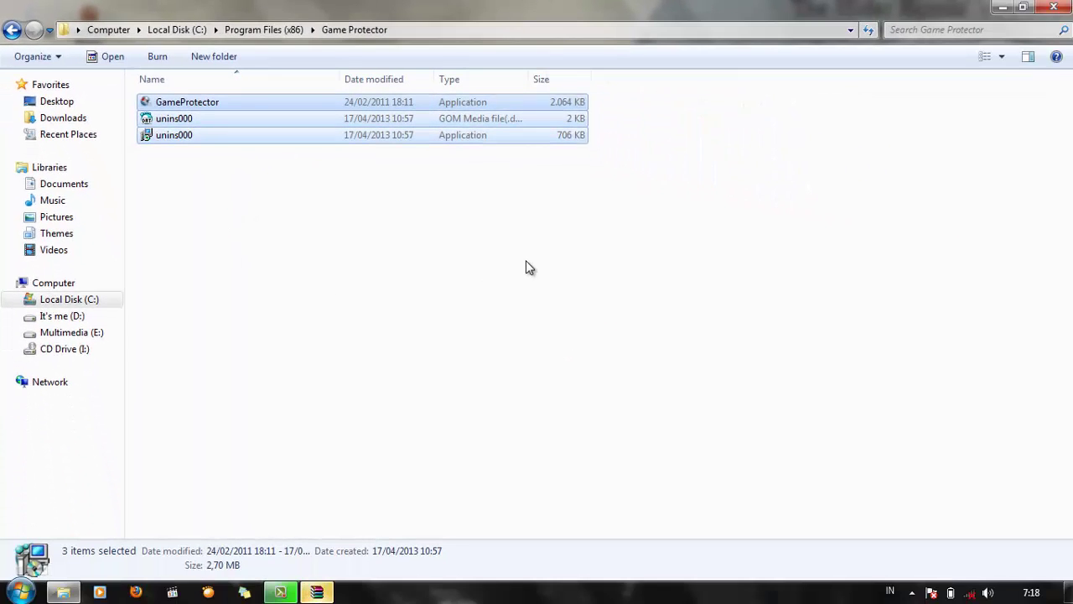
left_click(318, 593)
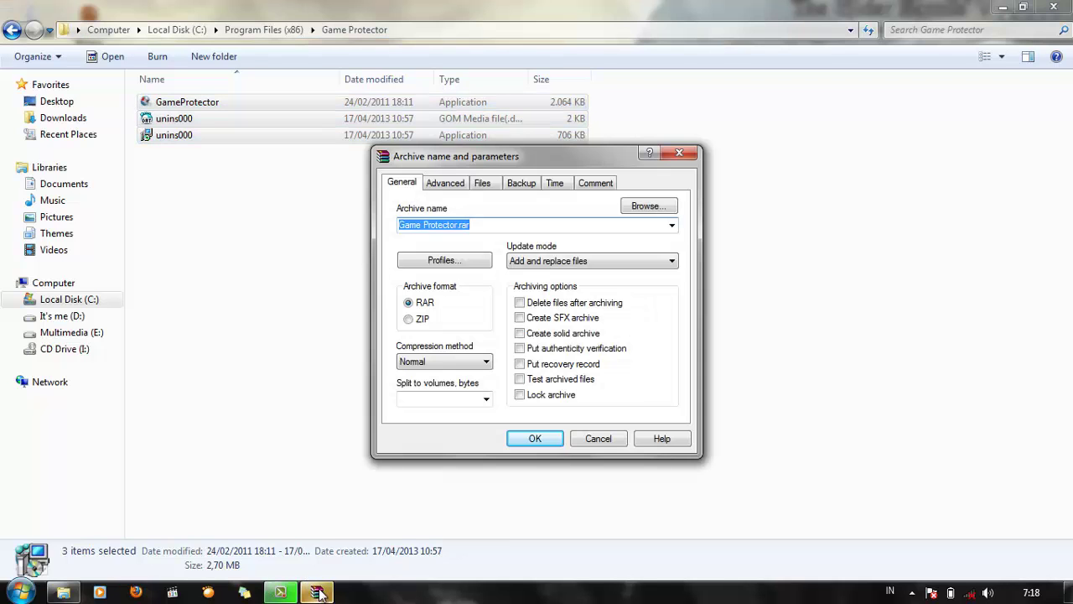
left_click(522, 320)
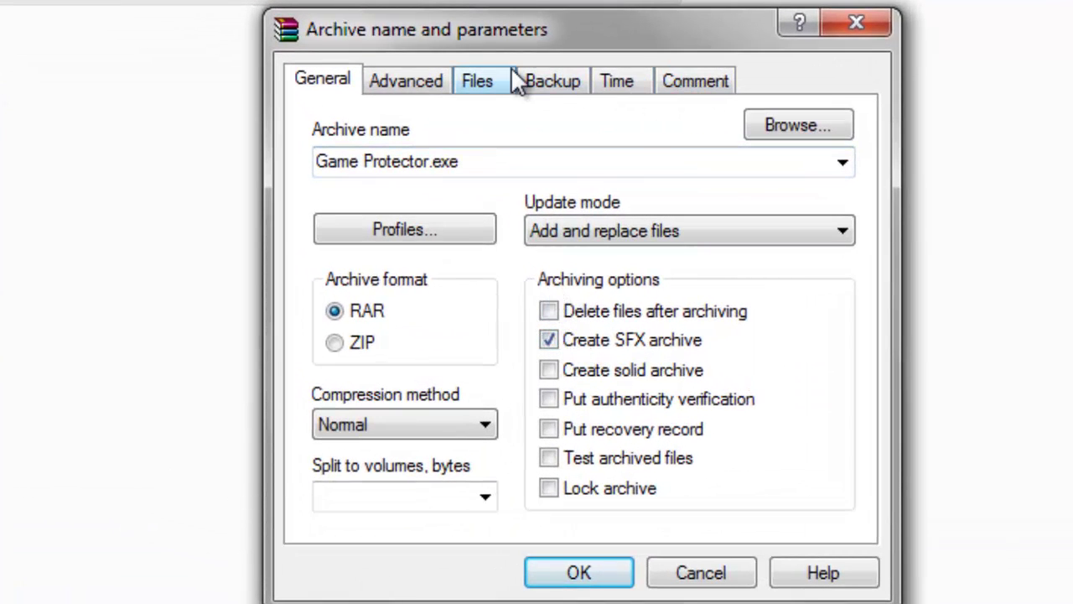
- Enter the archive comment manually as four lines: Setup=GameProtector.exe, TempMode, Silent=2 and Overwrite=1
left_click(416, 84)
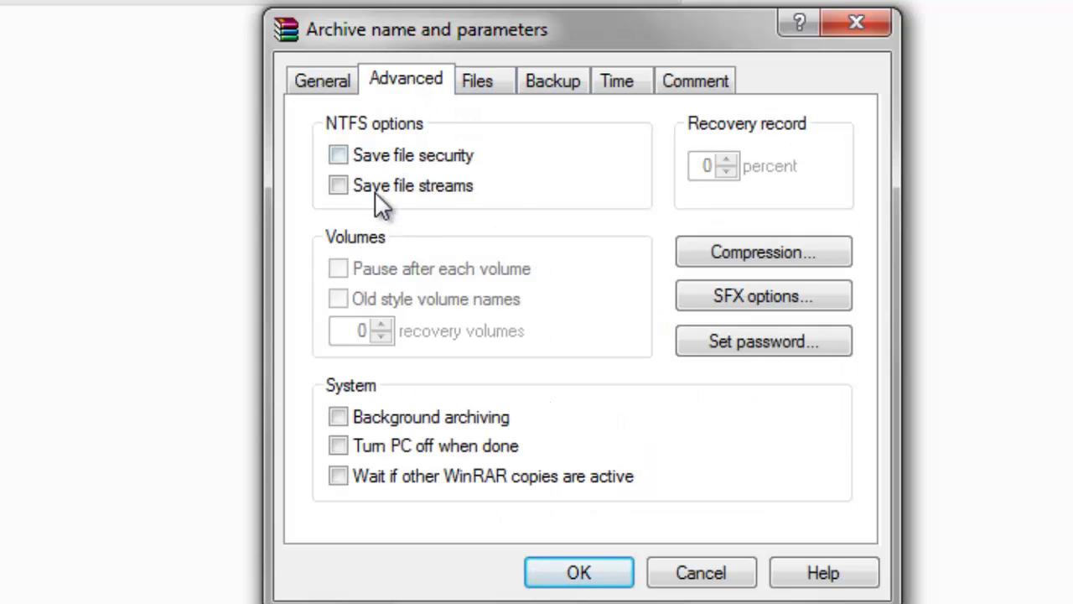
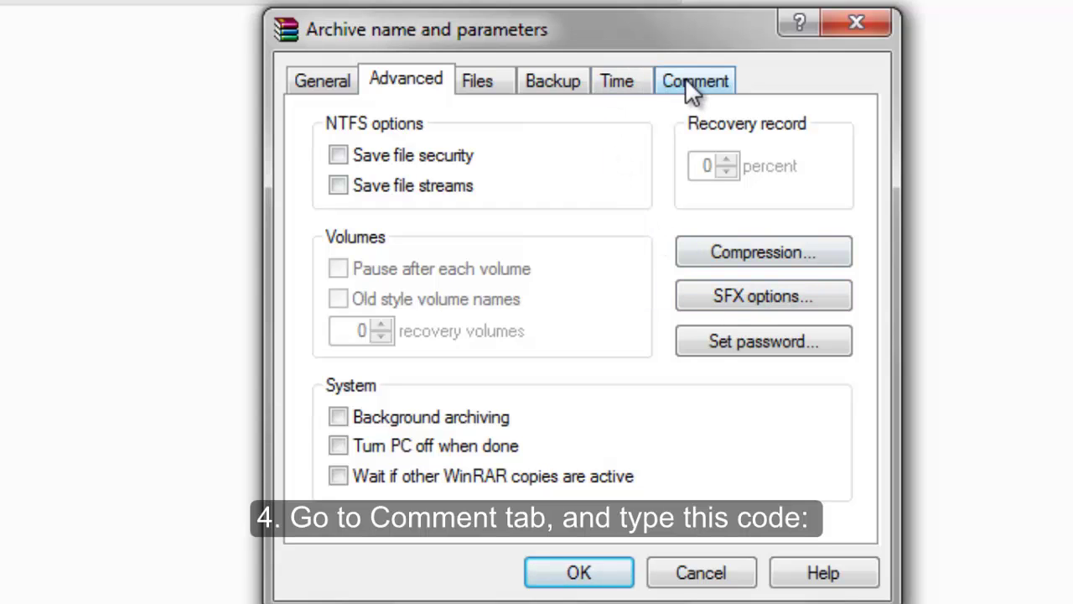
left_click(690, 84)
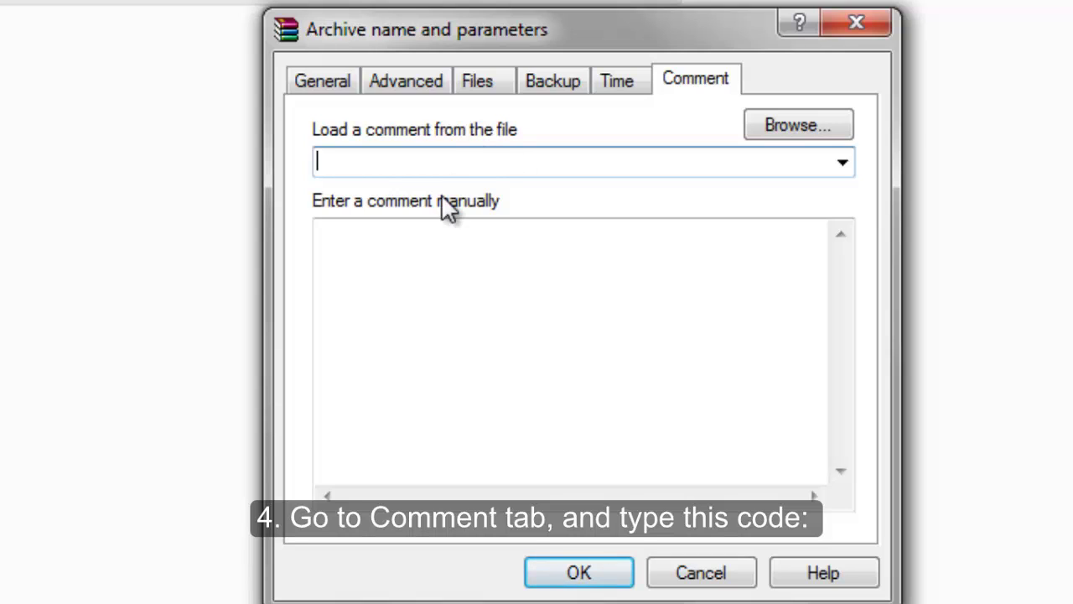
left_click(398, 238)
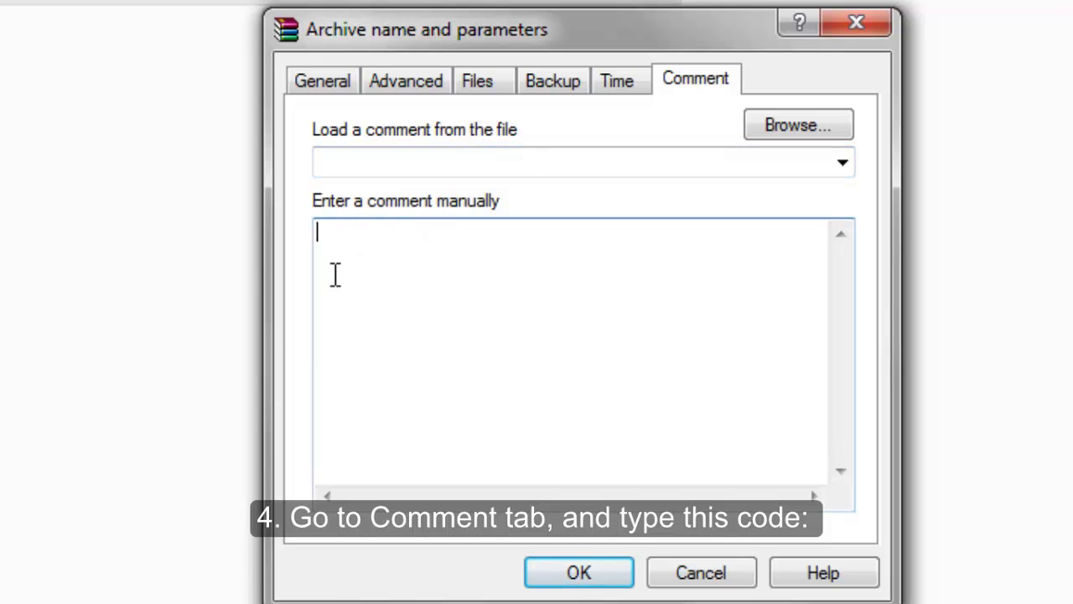
type("Setup=")
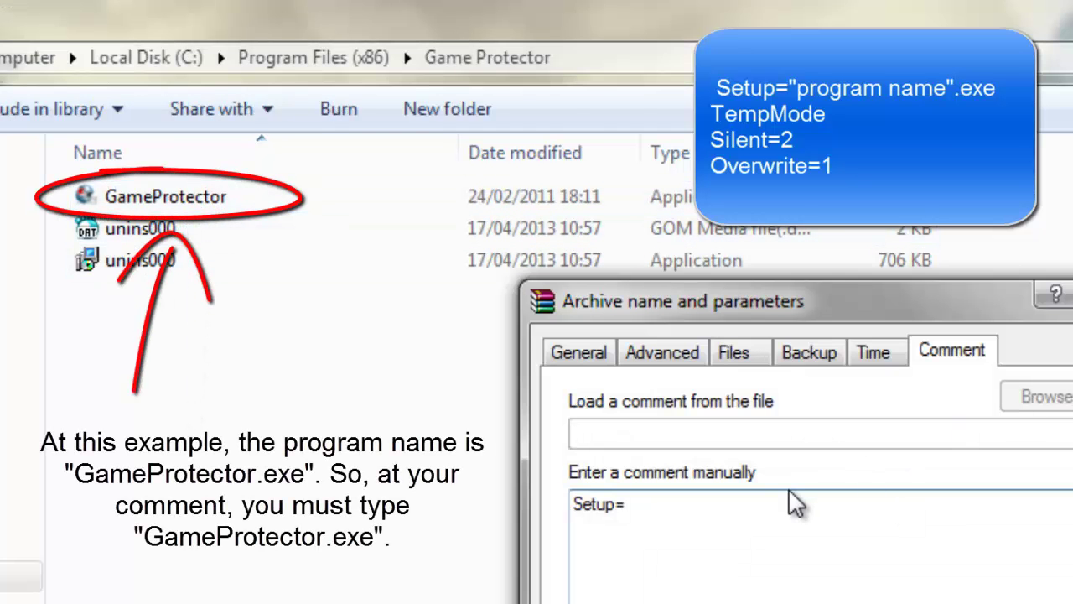
type("Game")
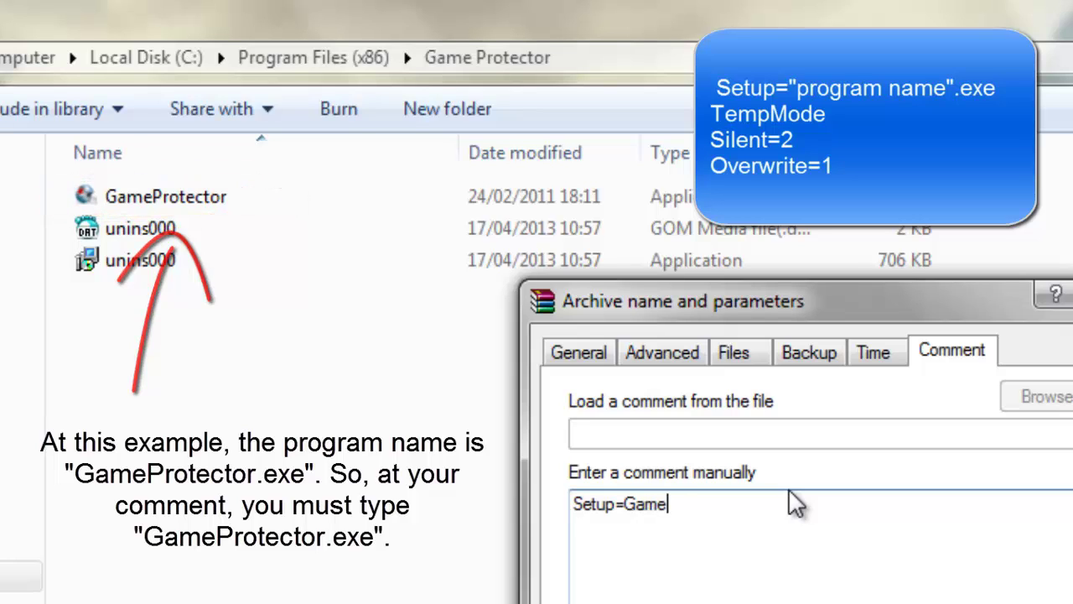
type("Protector")
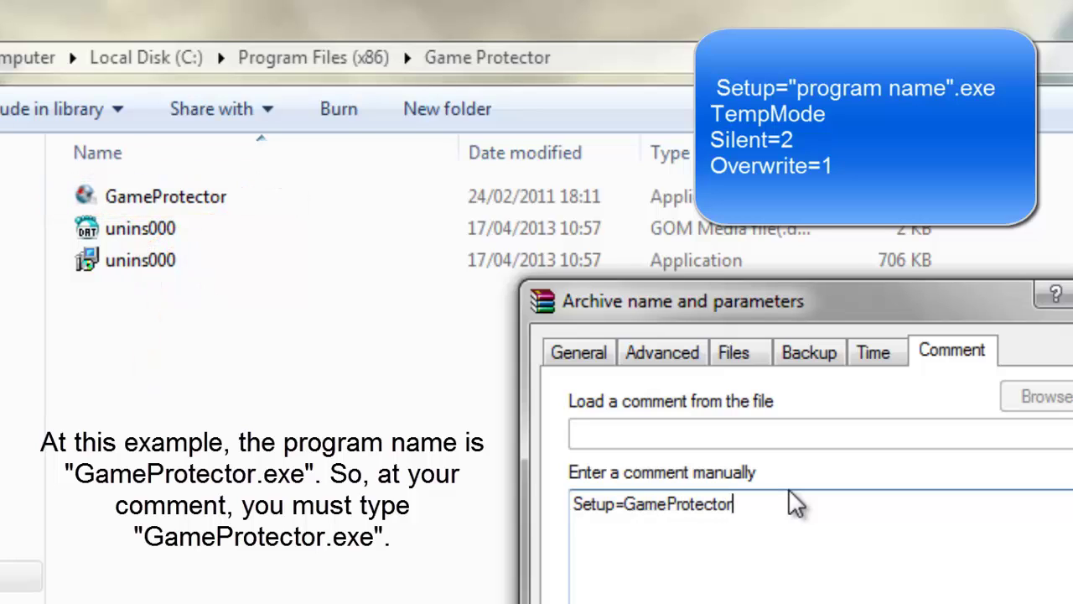
type(".exe")
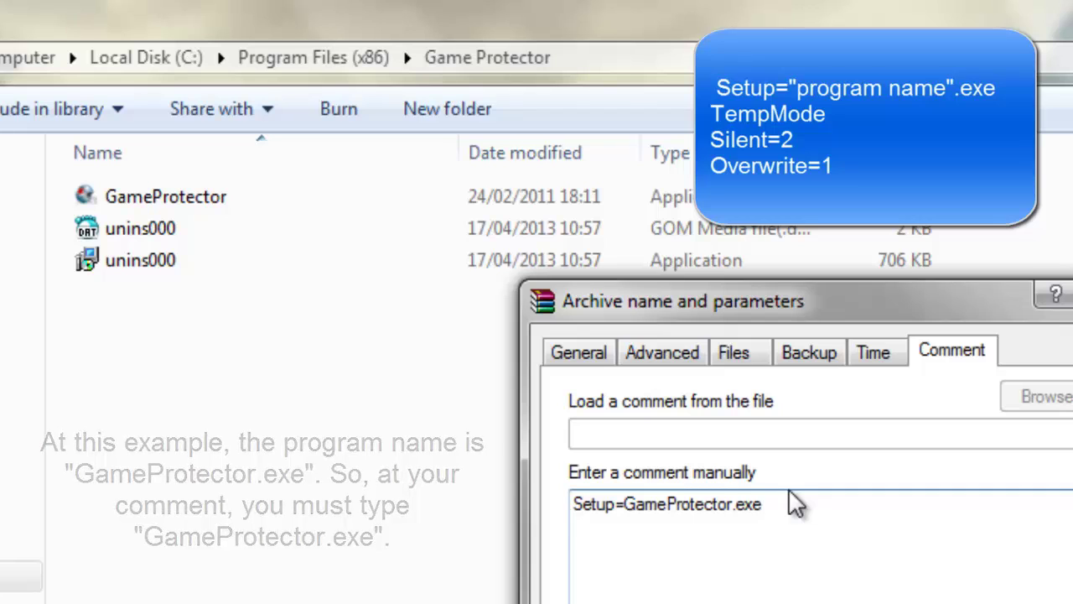
key("Return")
type("TempMode")
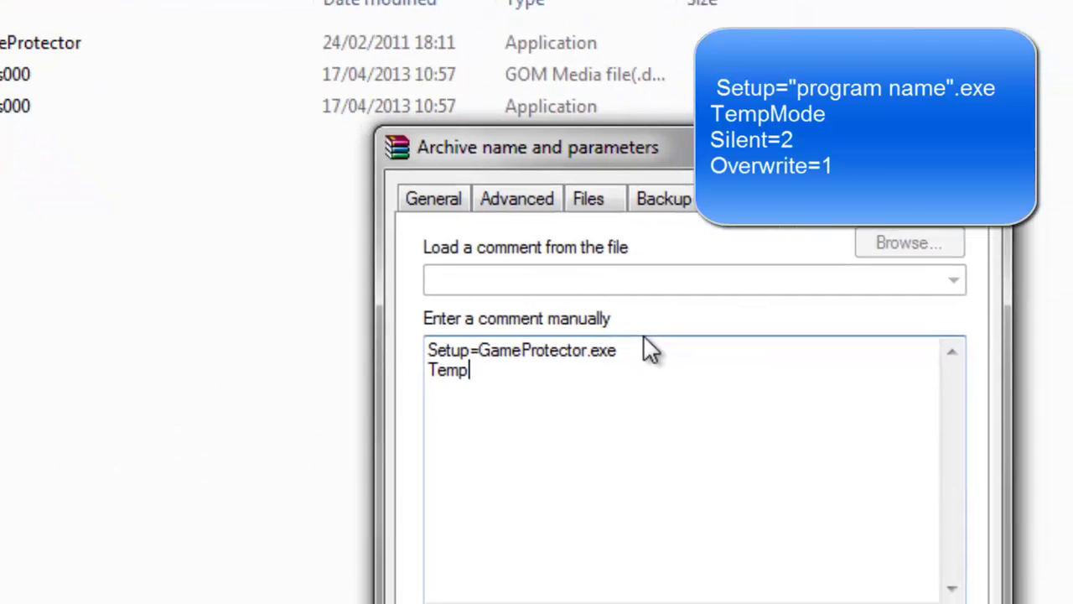
key("Return")
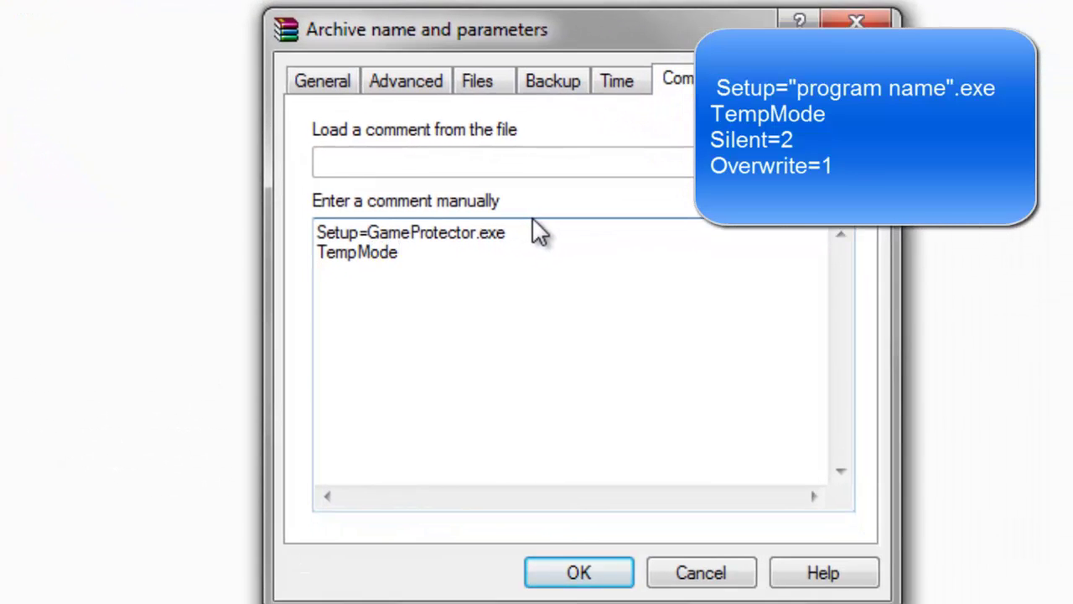
type("Silent=2")
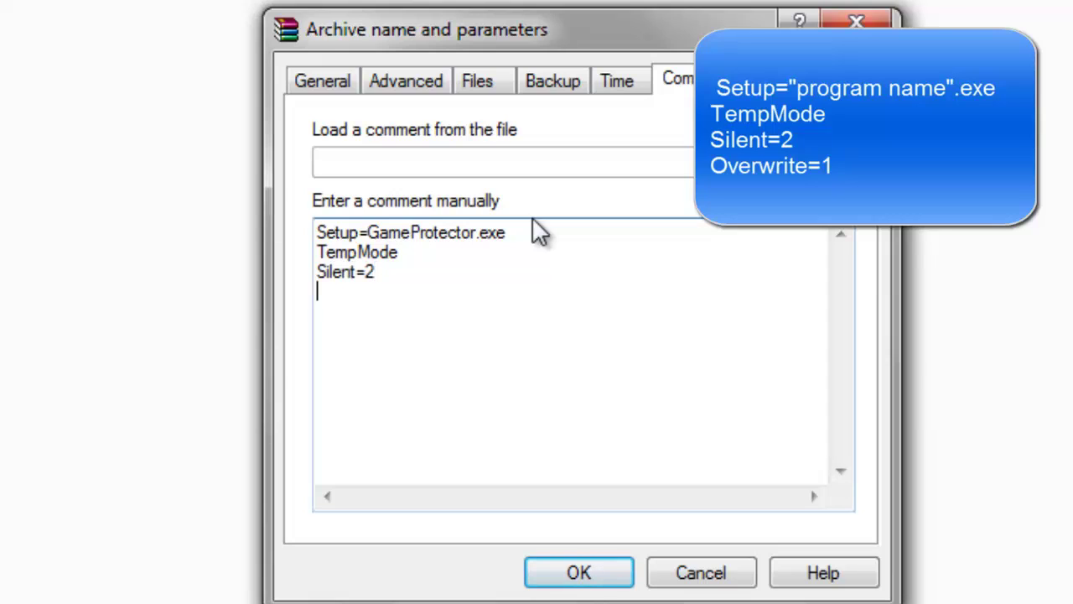
type("verwrite=1")
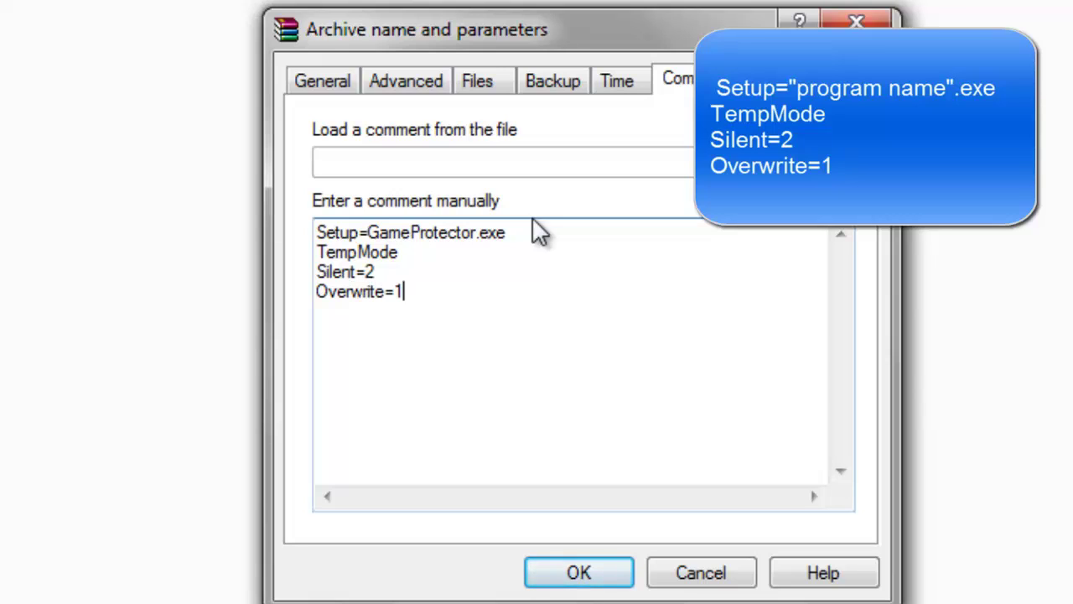
- Check the archive name Game Protector.exe in the general settings and create the self-extracting archive
left_click(319, 84)
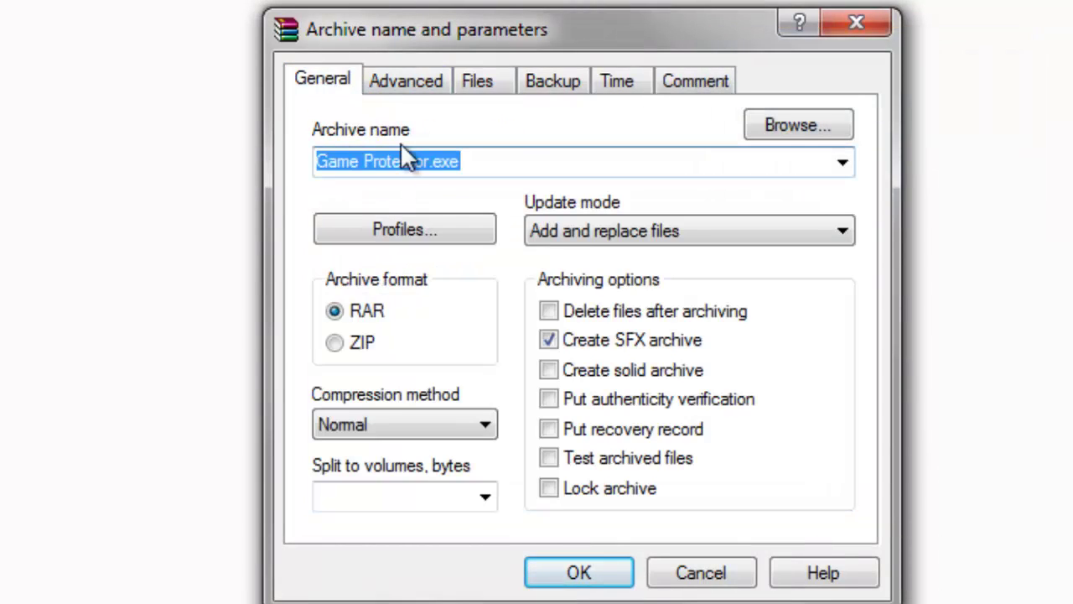
left_click(426, 161)
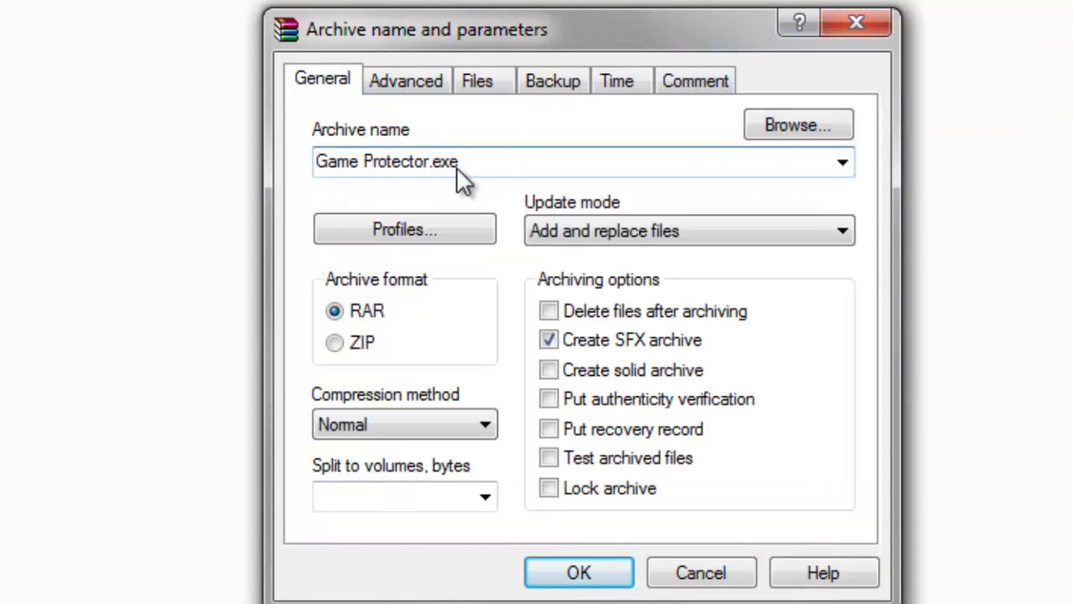
left_click(617, 575)
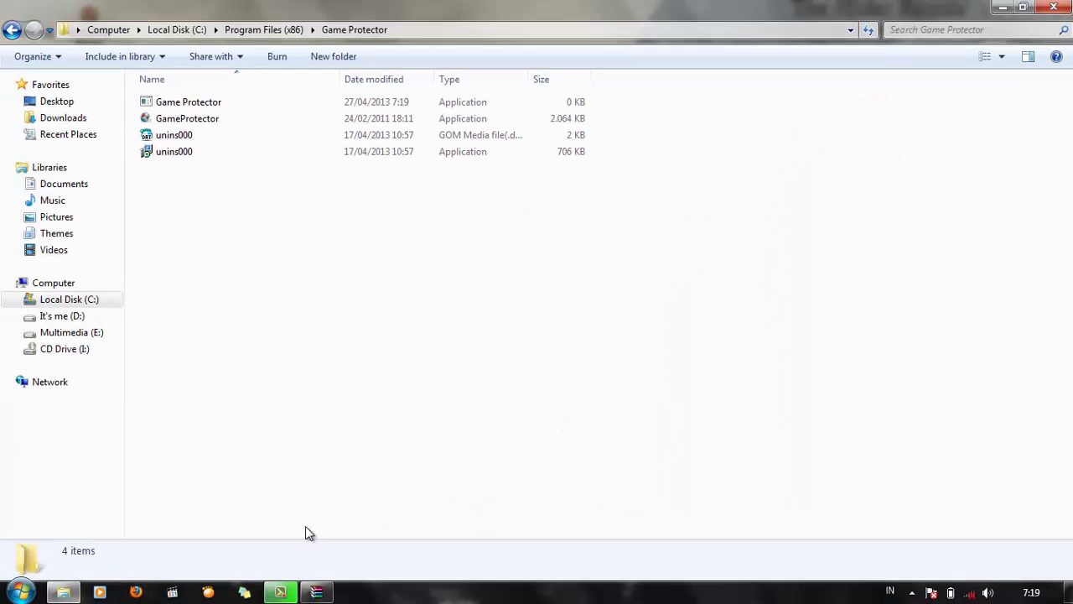
left_click(317, 591)
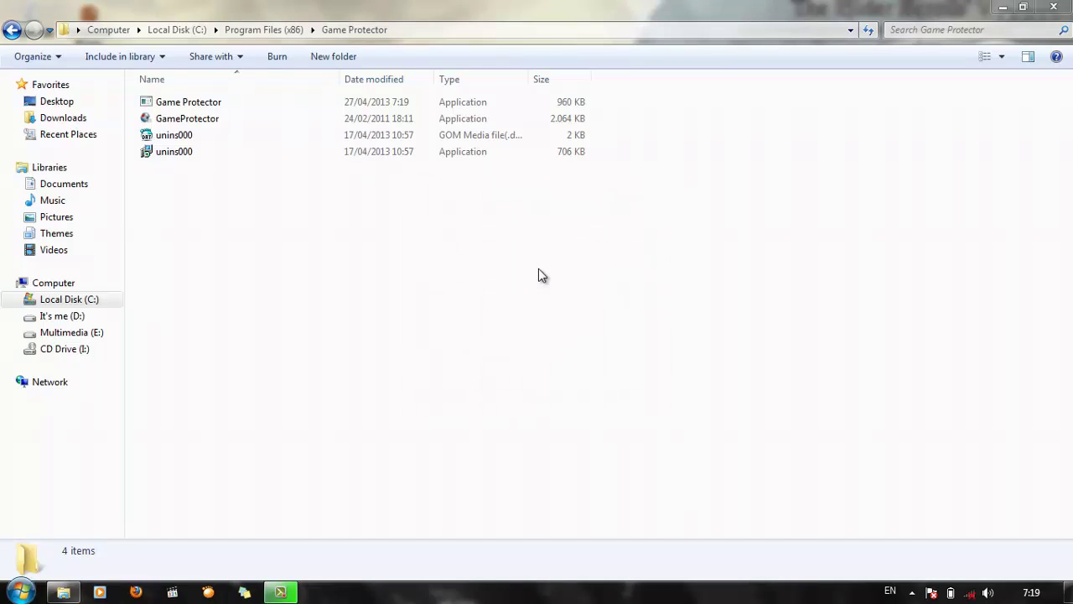
- Copy the new Game Protector archive application and paste it into the Documents library
left_click(191, 103)
right_click(193, 102)
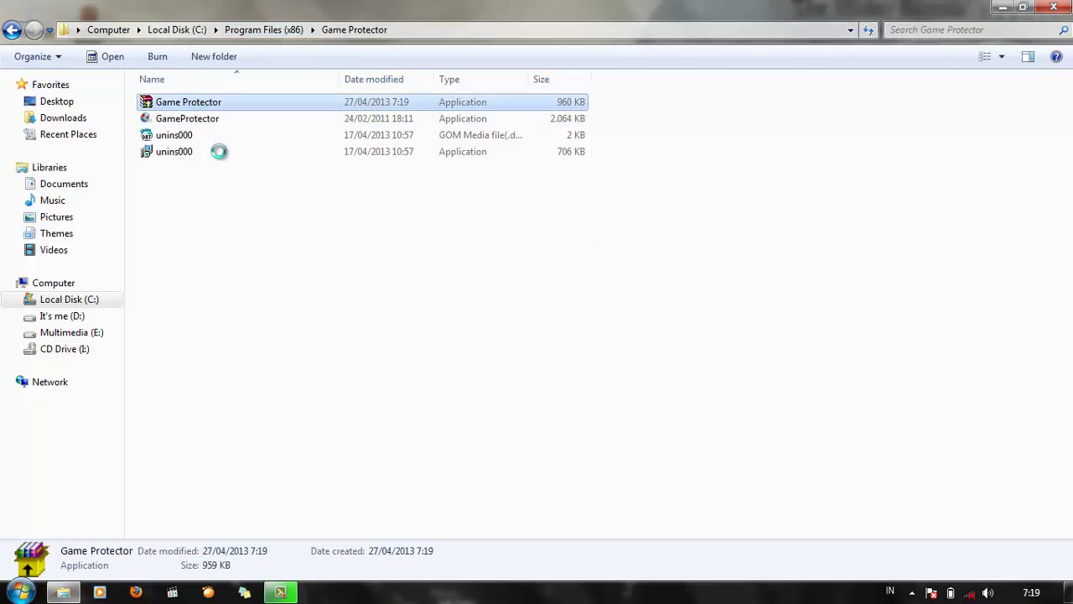
left_click(243, 420)
left_click(87, 192)
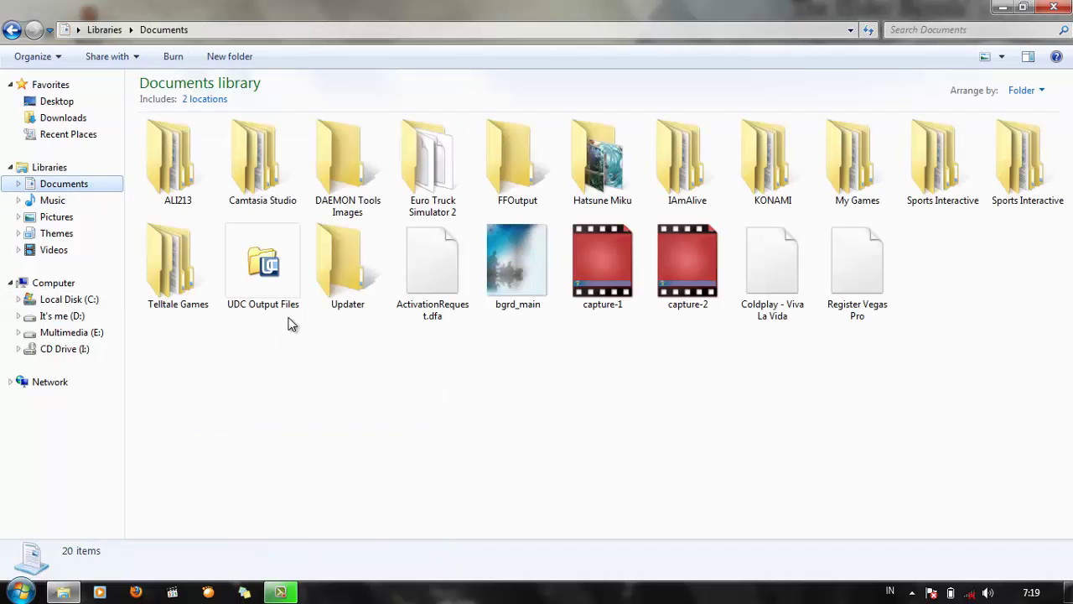
right_click(562, 410)
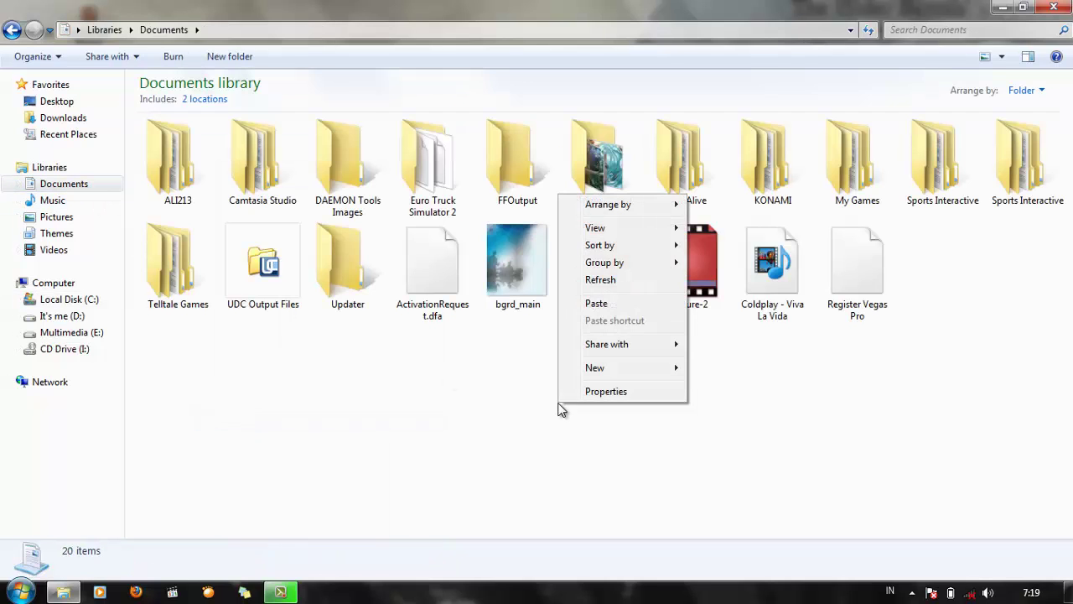
left_click(610, 309)
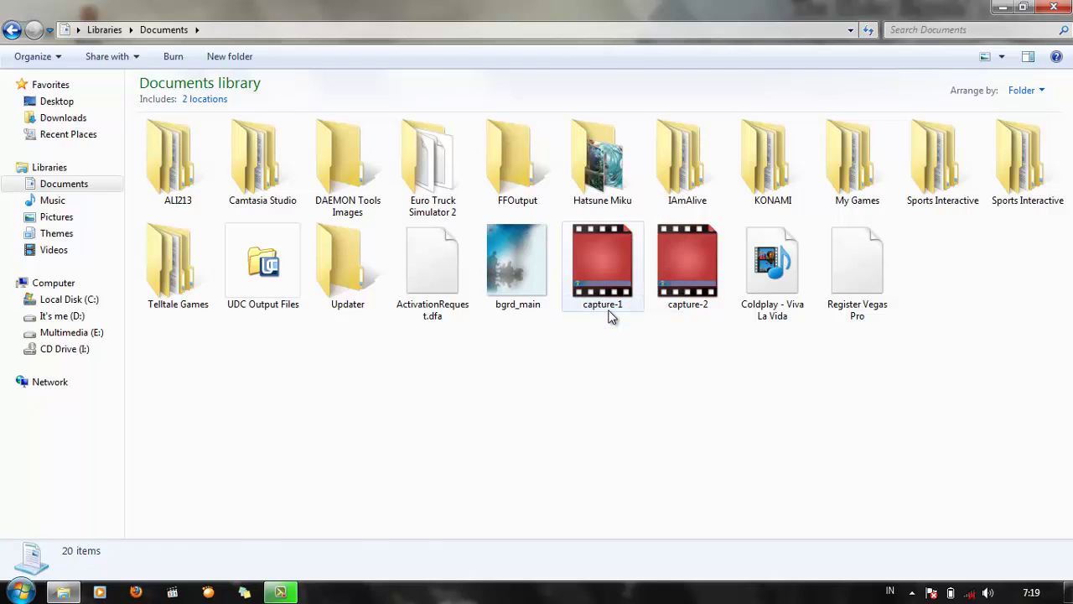
left_click(571, 431)
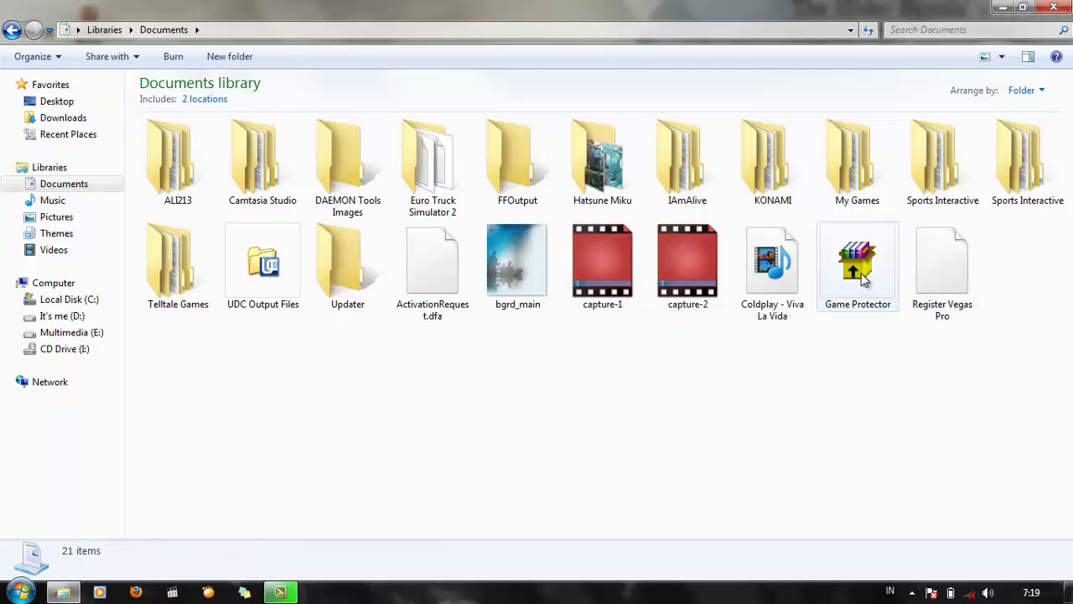
- Run the self-extracting Game Protector application from the Documents library to test it, and close the program
left_click(864, 279)
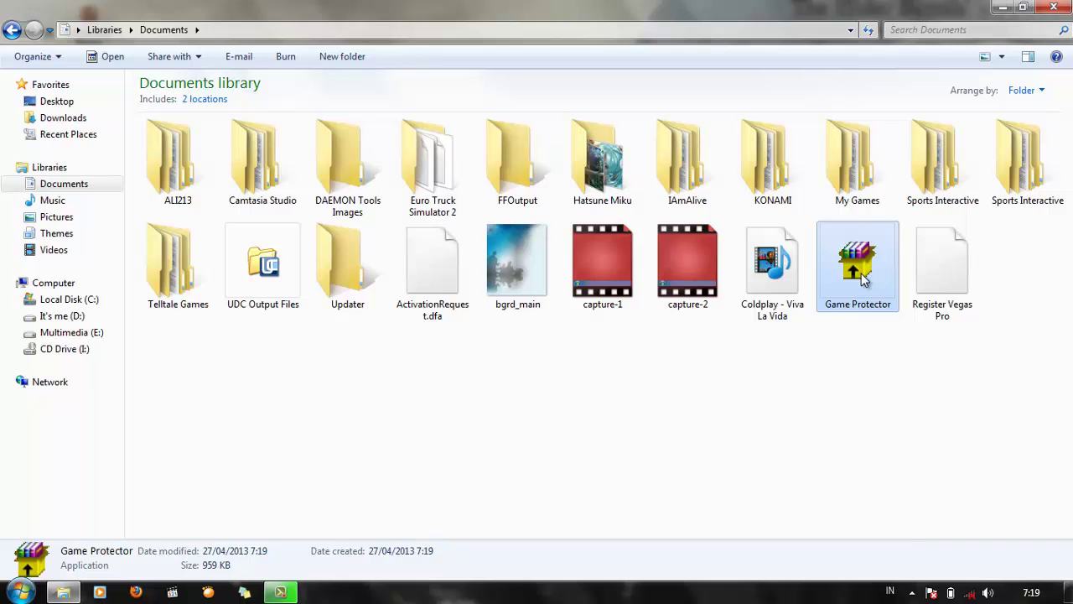
right_click(864, 280)
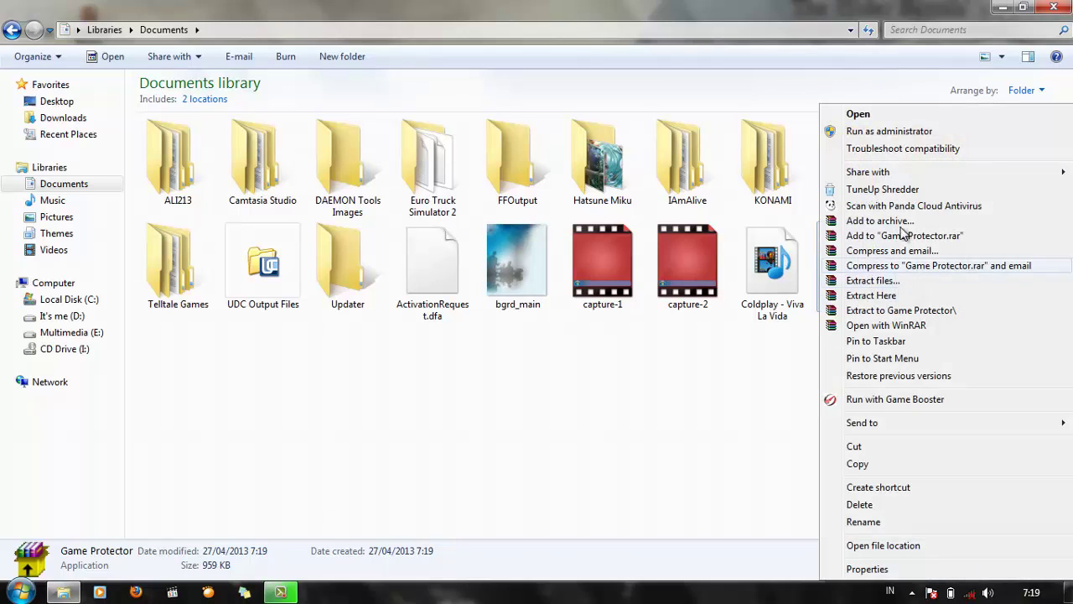
left_click(928, 118)
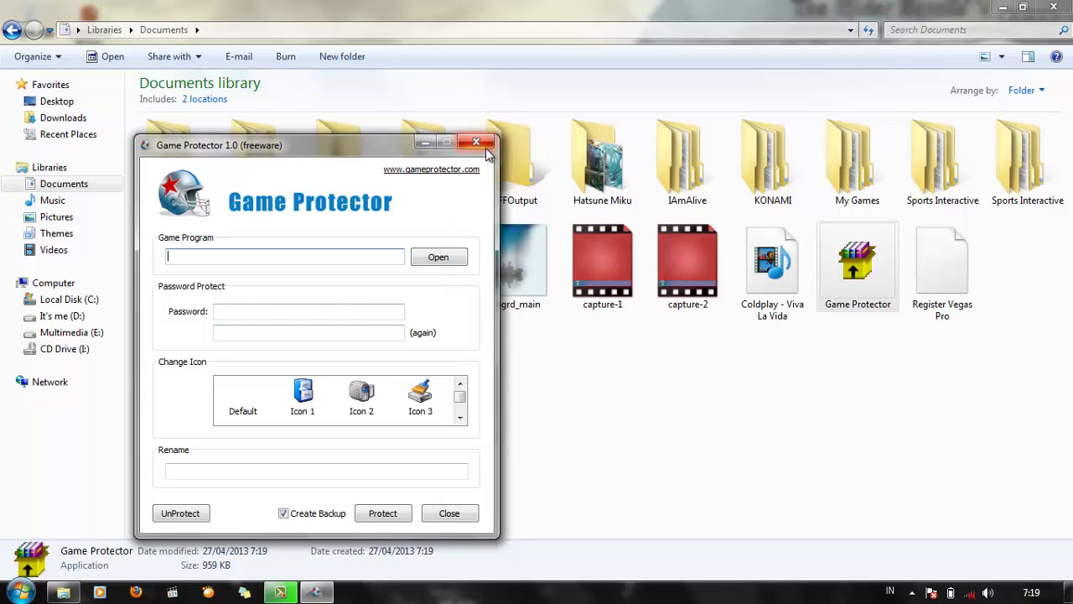
left_click(449, 514)
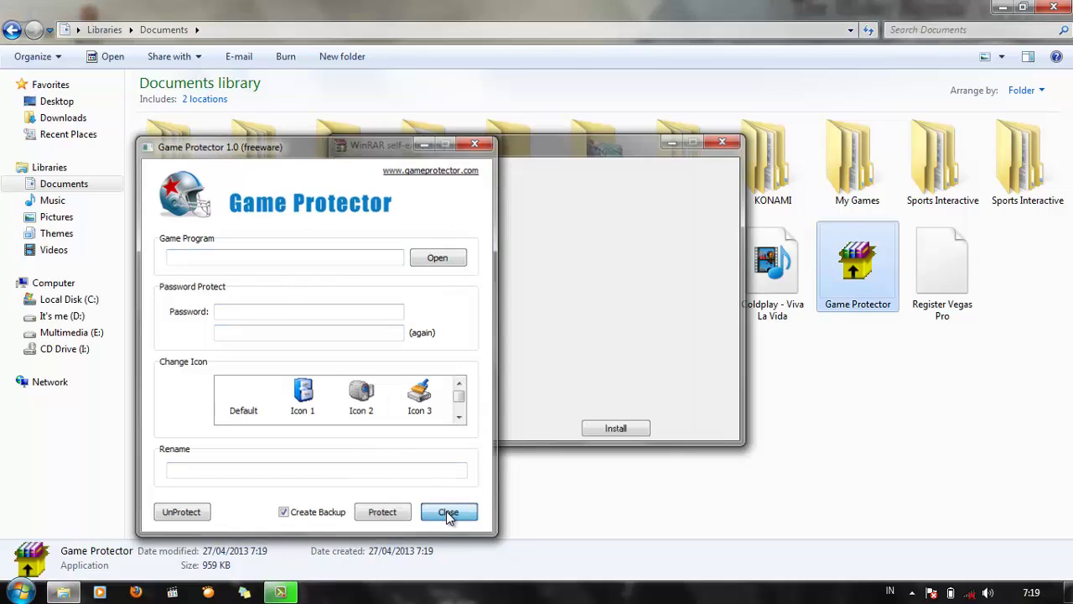
left_click(498, 476)
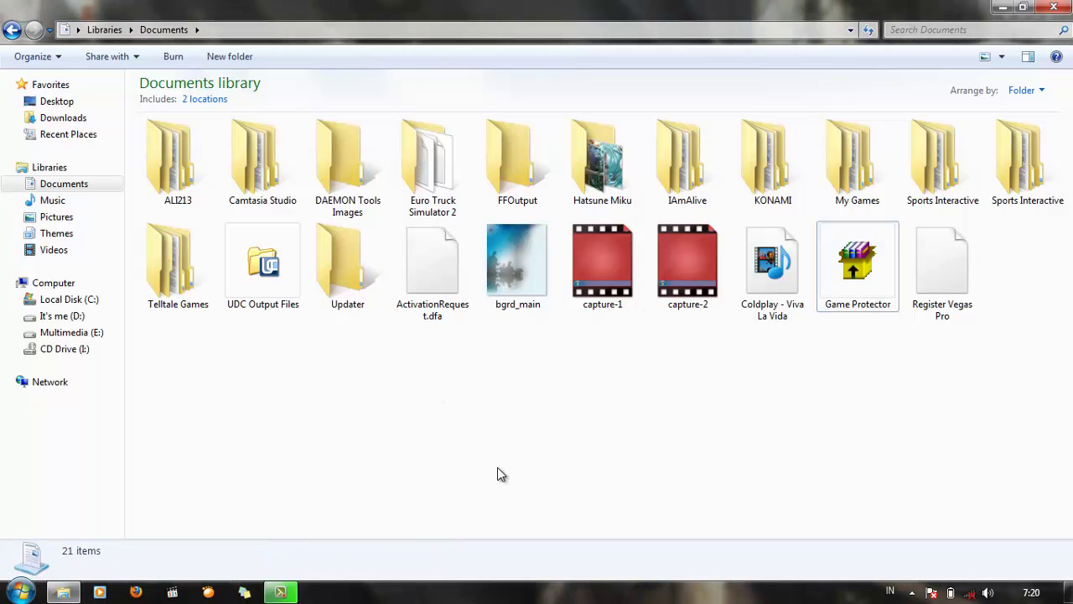
- Minimize the Documents window and tell the Program Compatibility Assistant that the program installed correctly
left_click(1000, 7)
left_click(474, 314)
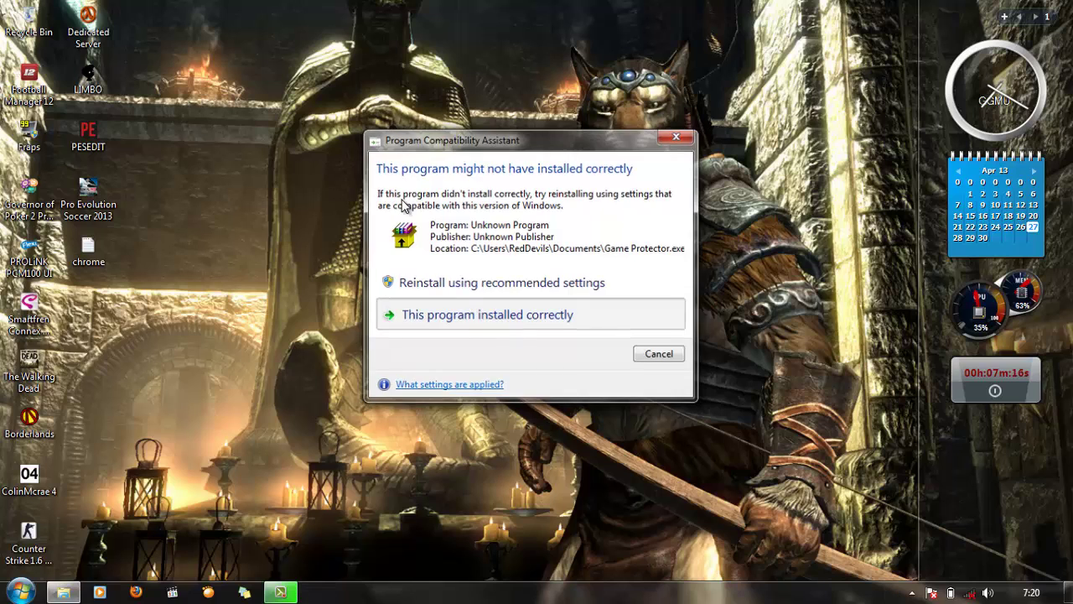
right_click(402, 199)
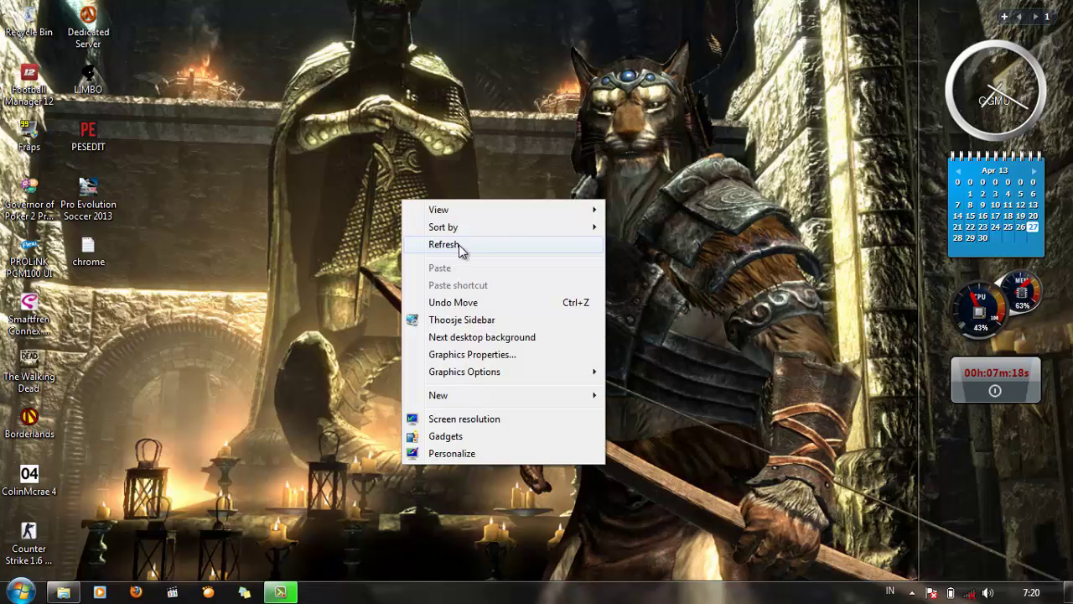
left_click(453, 243)
right_click(396, 190)
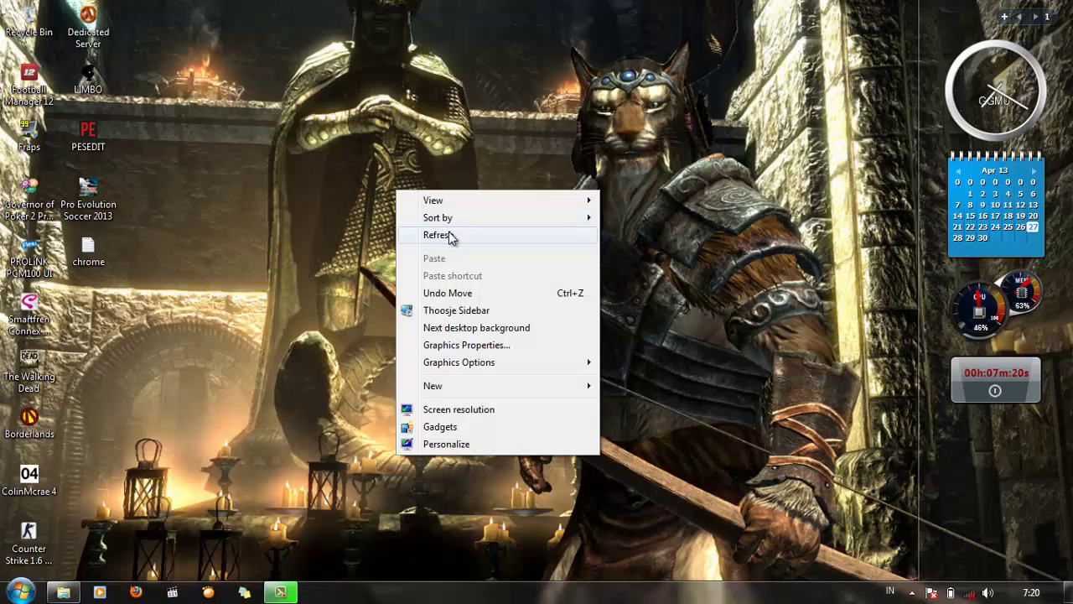
left_click(448, 231)
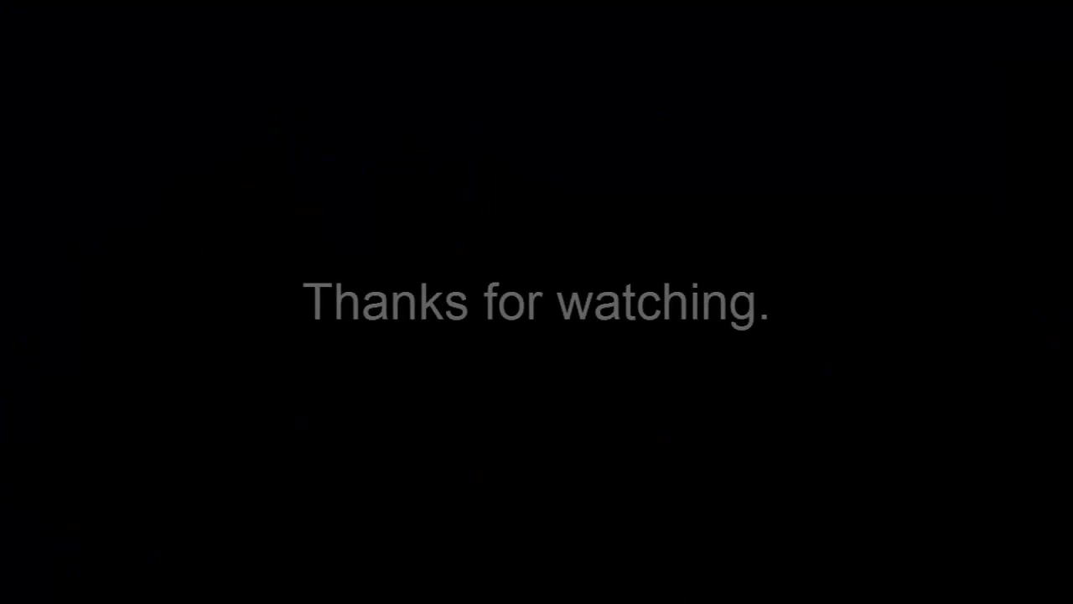